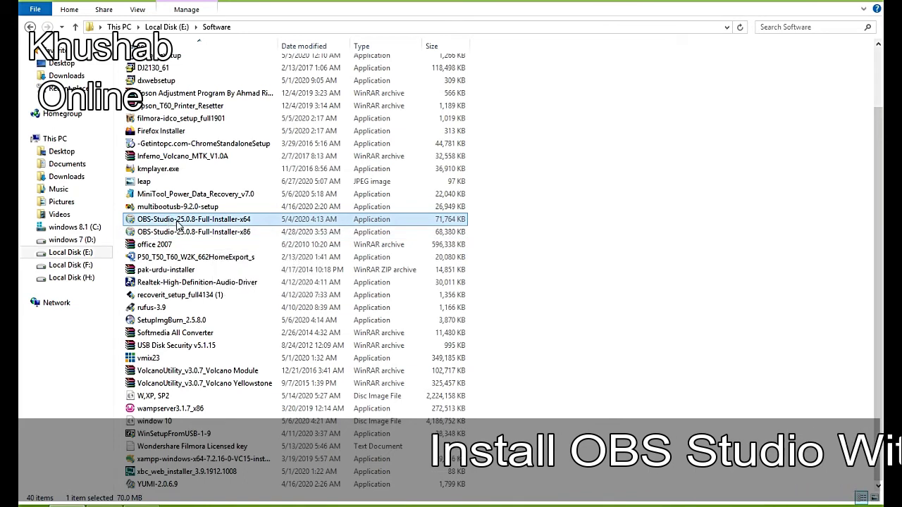
- Launch the OBS-Studio-25.0.8-Full-Installer-x64 setup and agree to download the missing runtime components
click(179, 233)
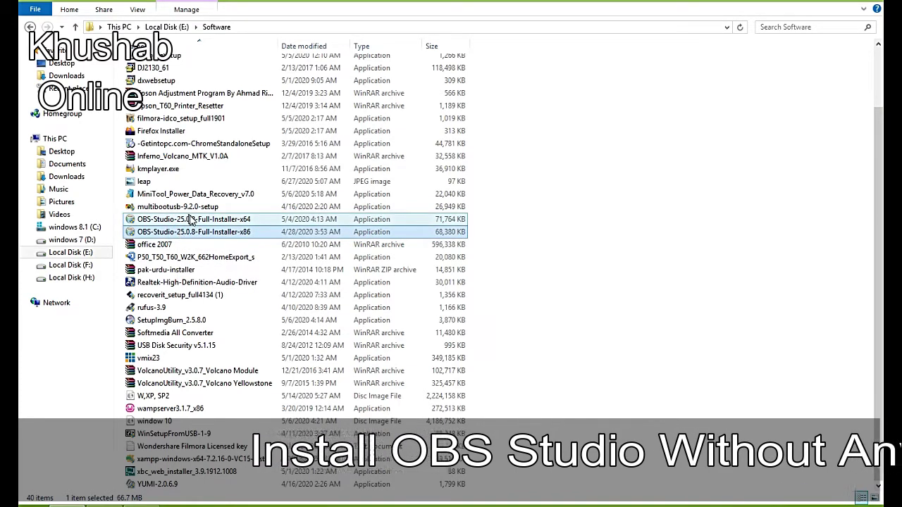
click(190, 221)
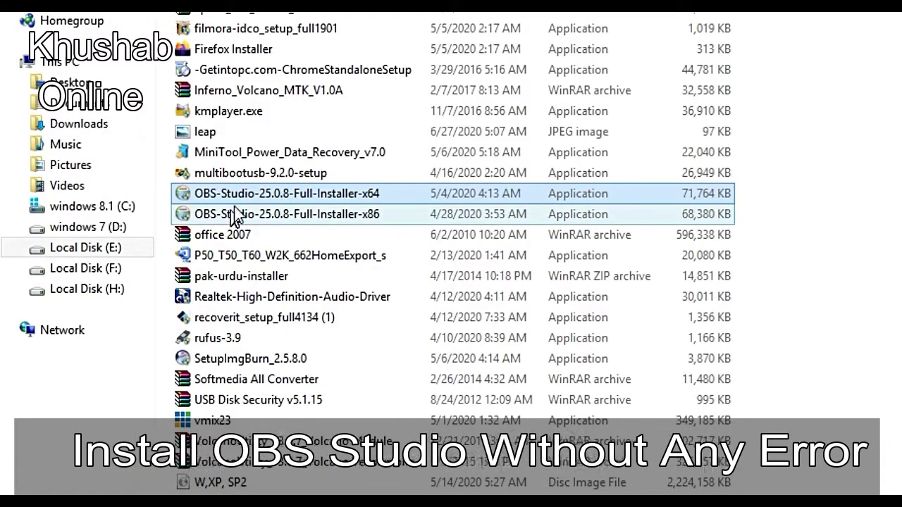
double_click(295, 190)
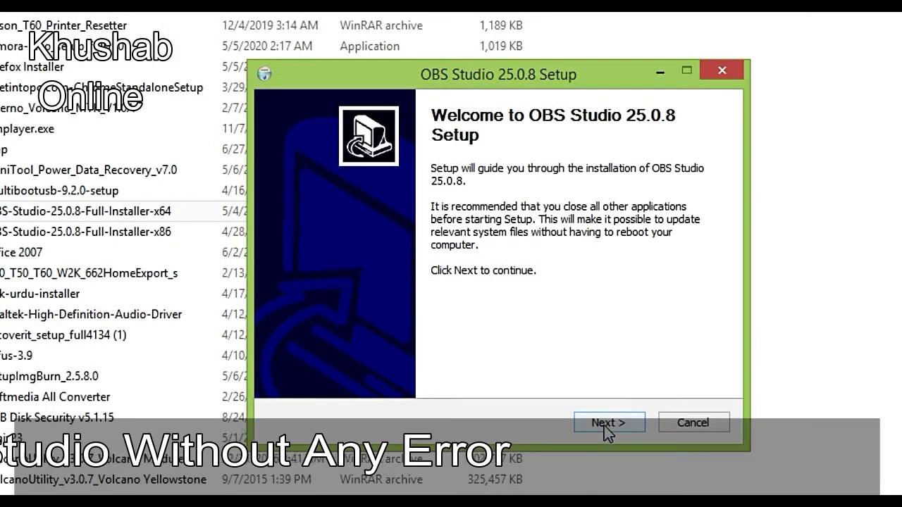
click(611, 425)
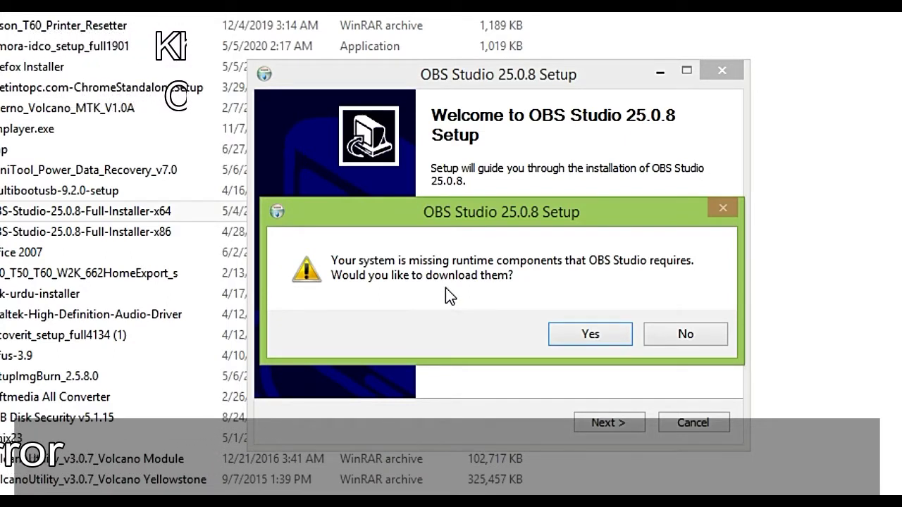
click(589, 334)
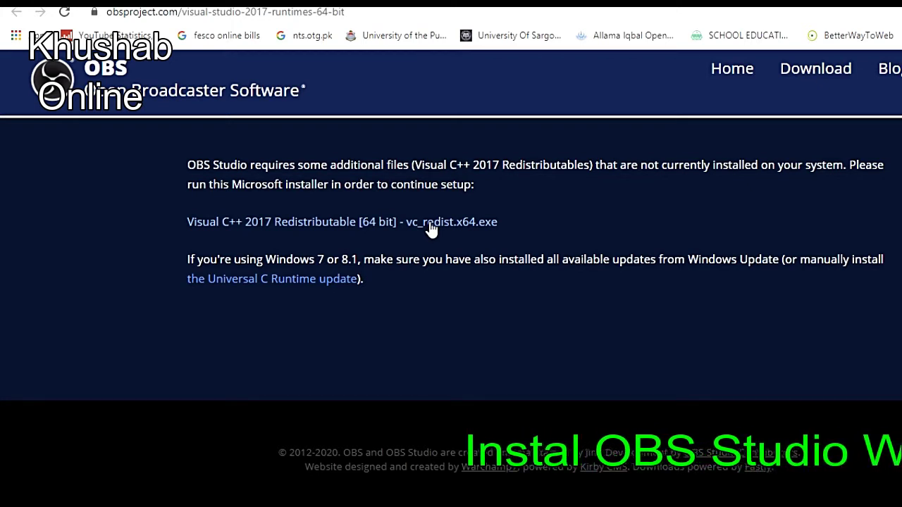
- Download the 64-bit Visual C++ 2017 Redistributable (vc_redist.x64.exe) and run it from the browser's downloads list
click(431, 222)
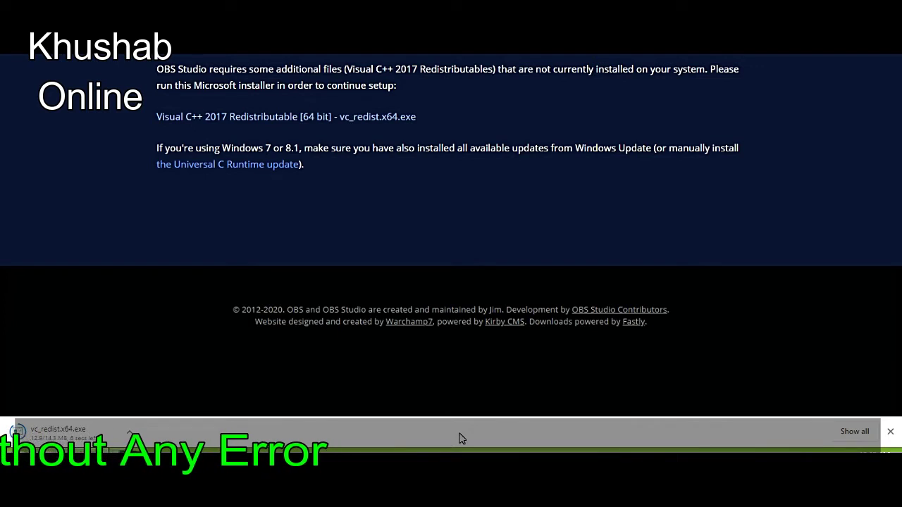
click(855, 431)
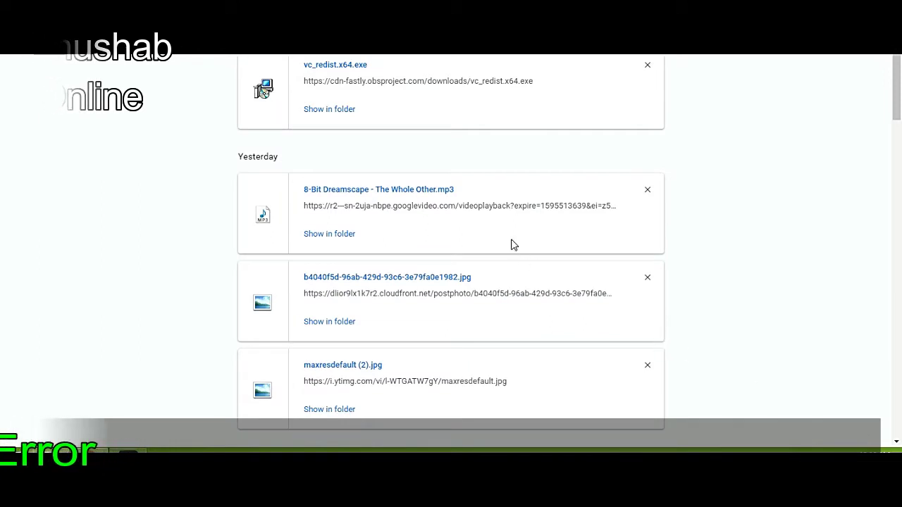
double_click(343, 65)
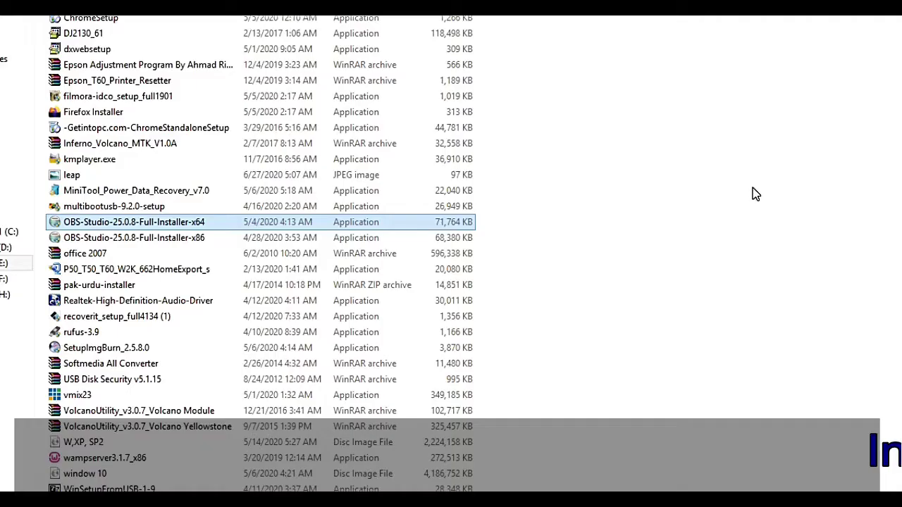
- Run OBS-Studio-25.0.8-Full-Installer-x64 again, complete the installation with the default options and open OBS Studio
double_click(149, 229)
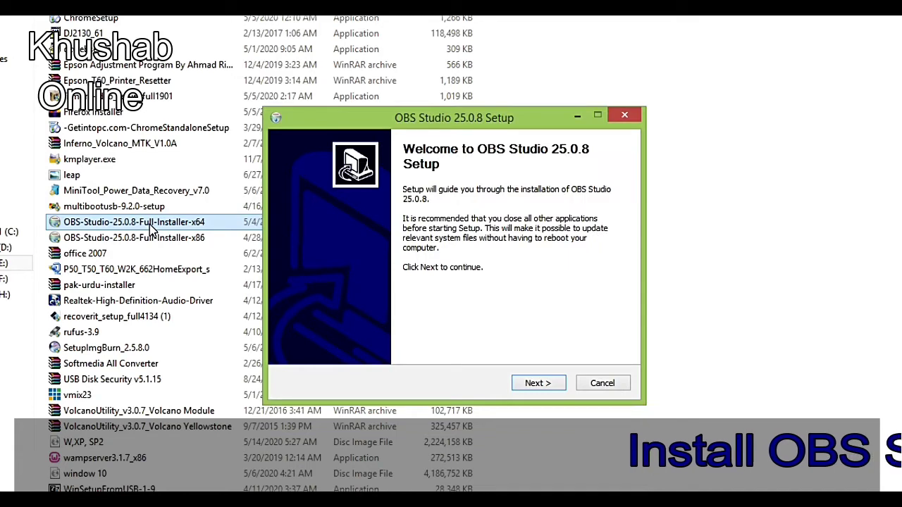
click(539, 387)
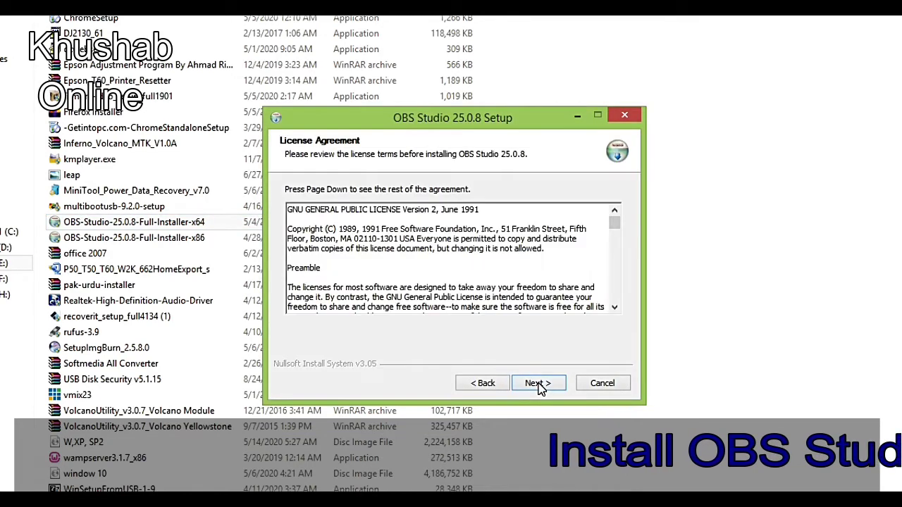
click(539, 386)
click(538, 384)
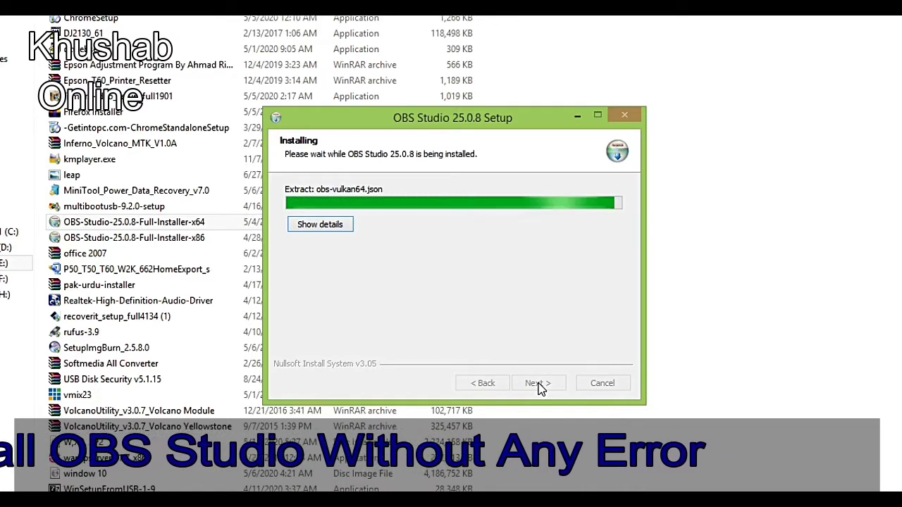
click(539, 384)
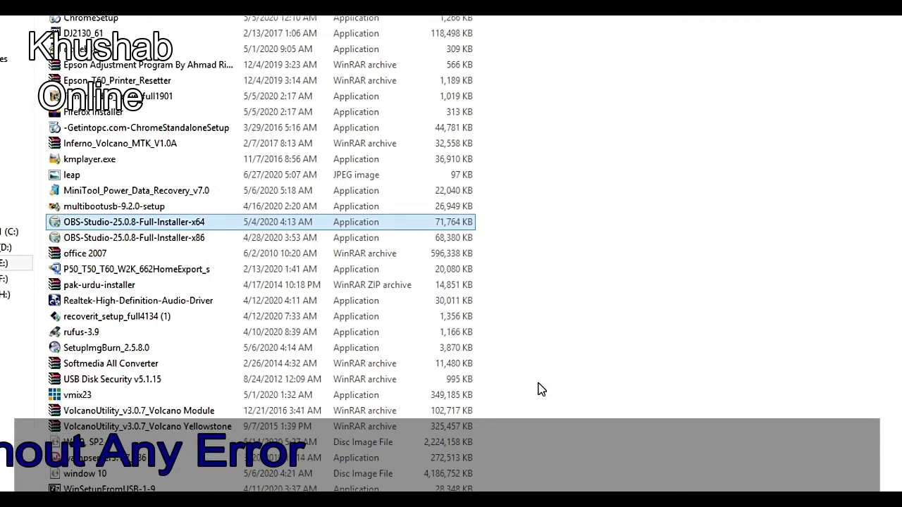
click(114, 458)
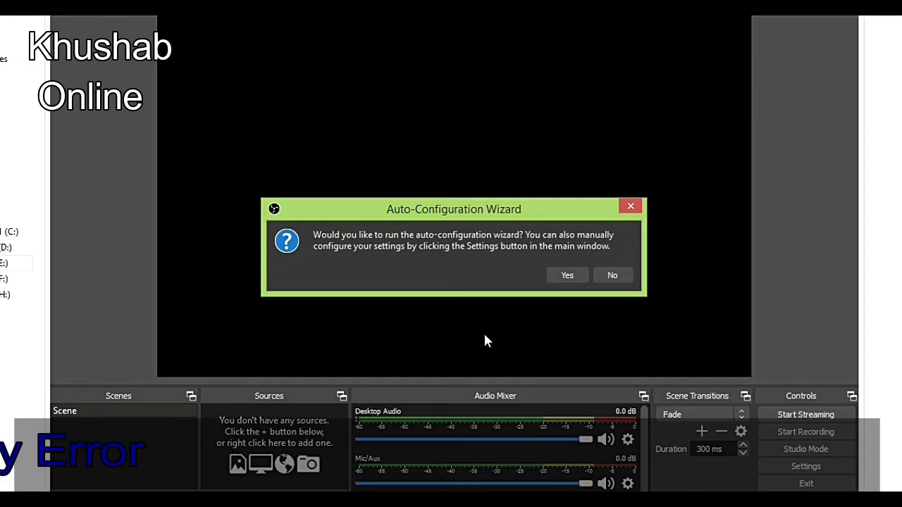
- Run the auto-configuration wizard optimized for streaming, with a 1280x720 base resolution and FPS kept at either 60 or 30, preferring 60
click(569, 276)
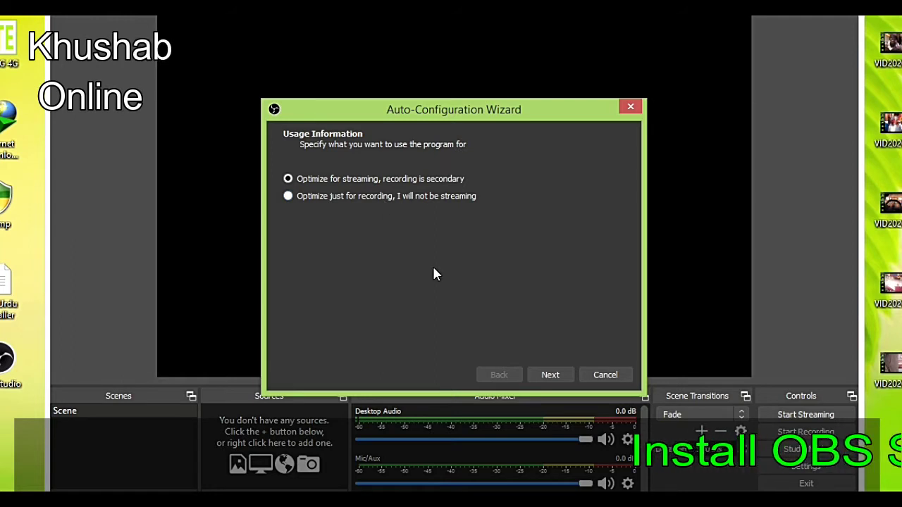
click(551, 375)
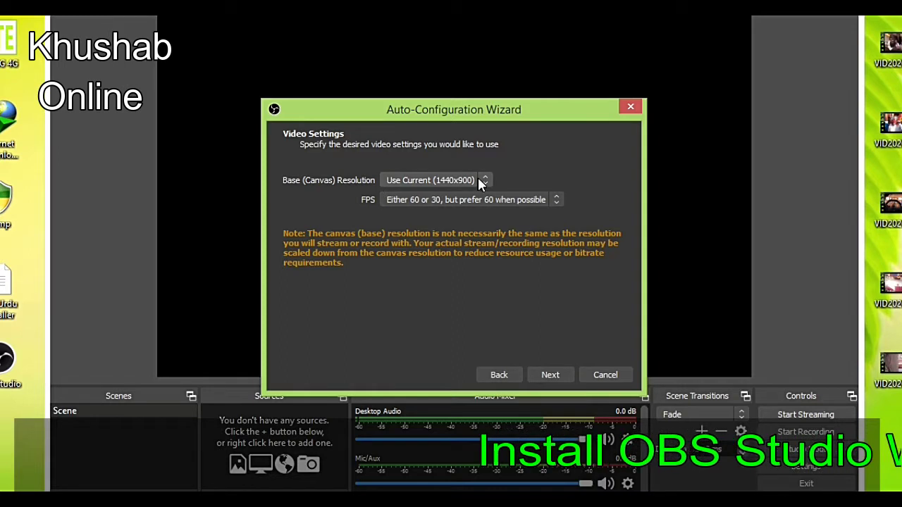
click(484, 184)
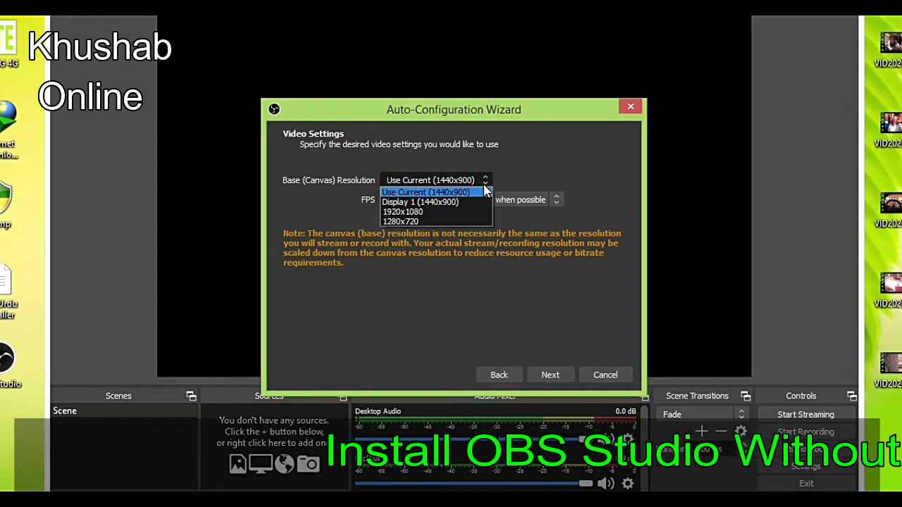
click(401, 223)
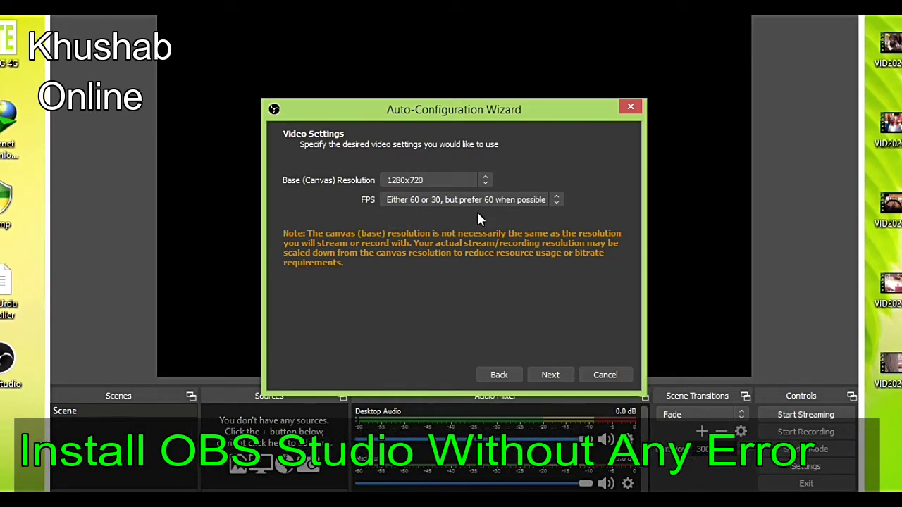
click(556, 200)
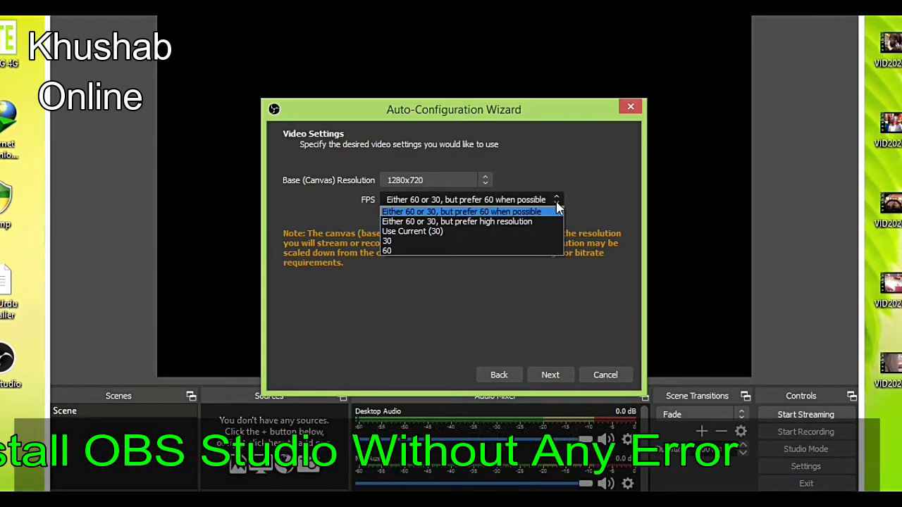
click(597, 205)
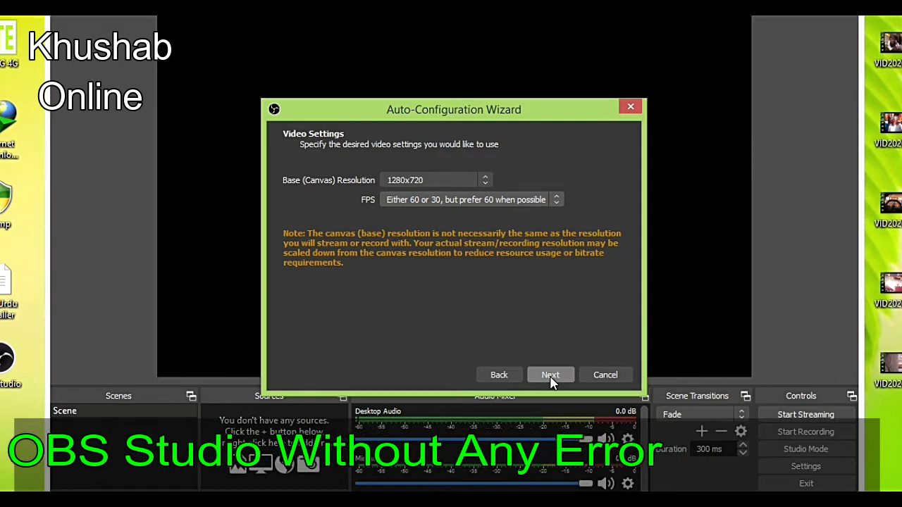
click(550, 376)
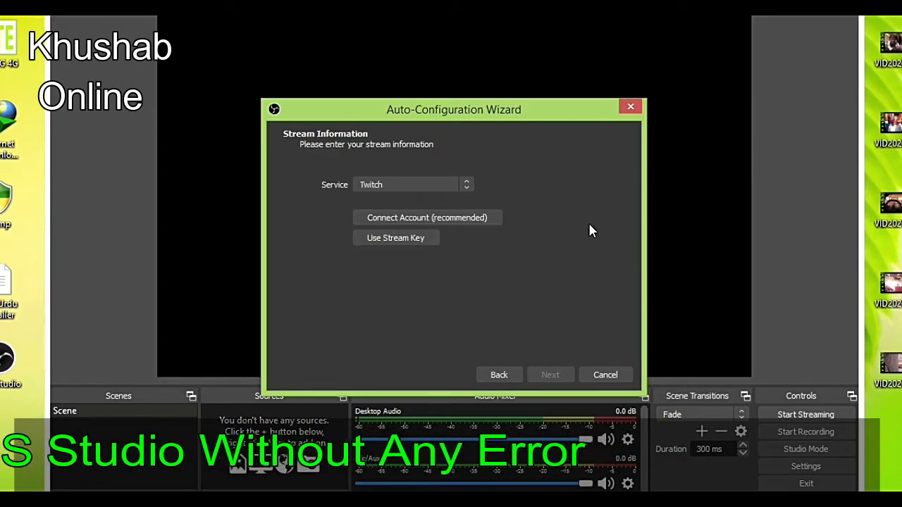
- Choose YouTube / YouTube Gaming as the streaming service and open the channel's Stream Now Classic dashboard in the browser
click(465, 189)
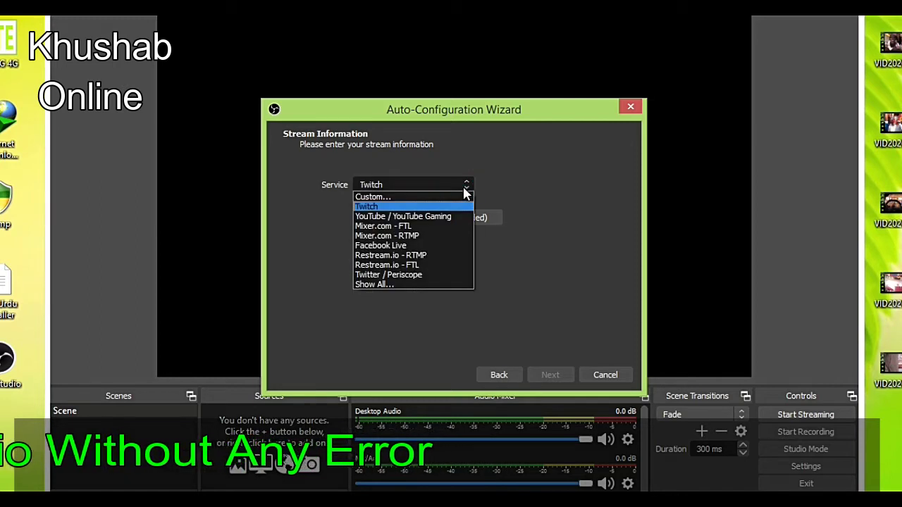
click(423, 217)
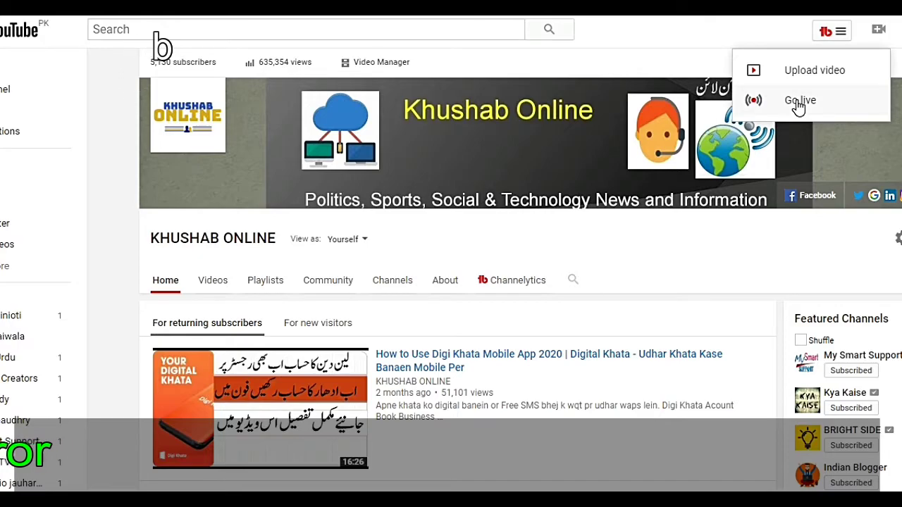
click(799, 105)
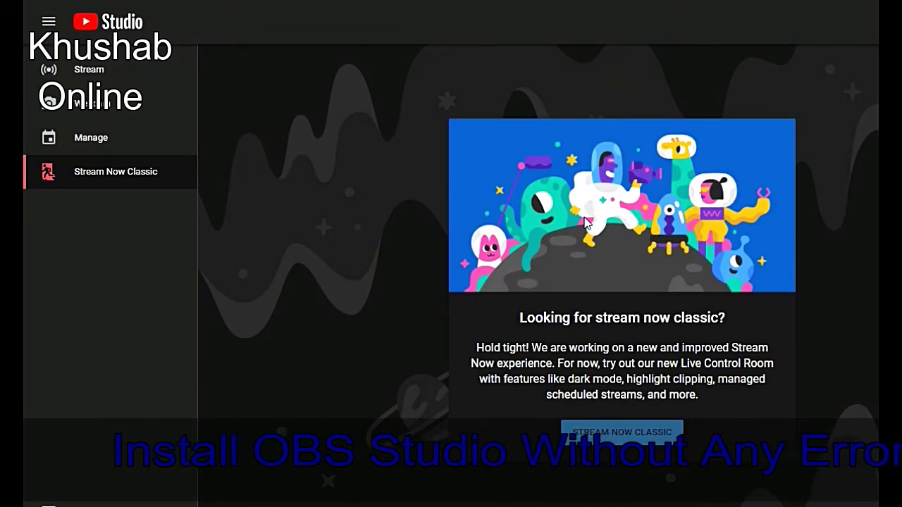
click(634, 437)
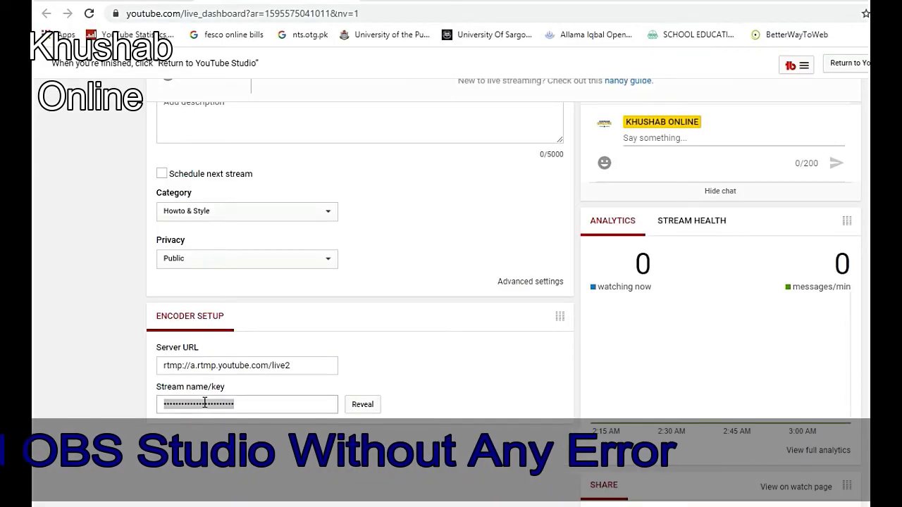
- Copy the stream key from YouTube's encoder setup and paste it as the stream key in the OBS wizard
right_click(204, 405)
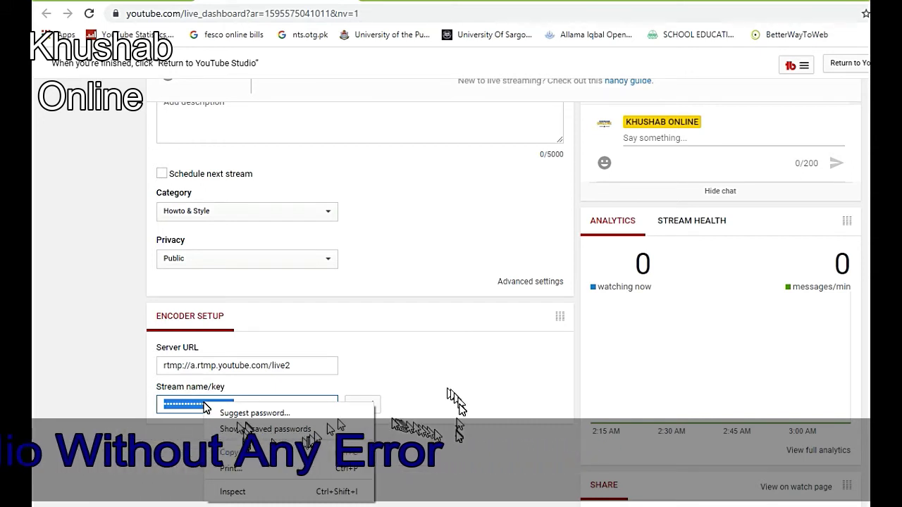
click(359, 410)
click(361, 406)
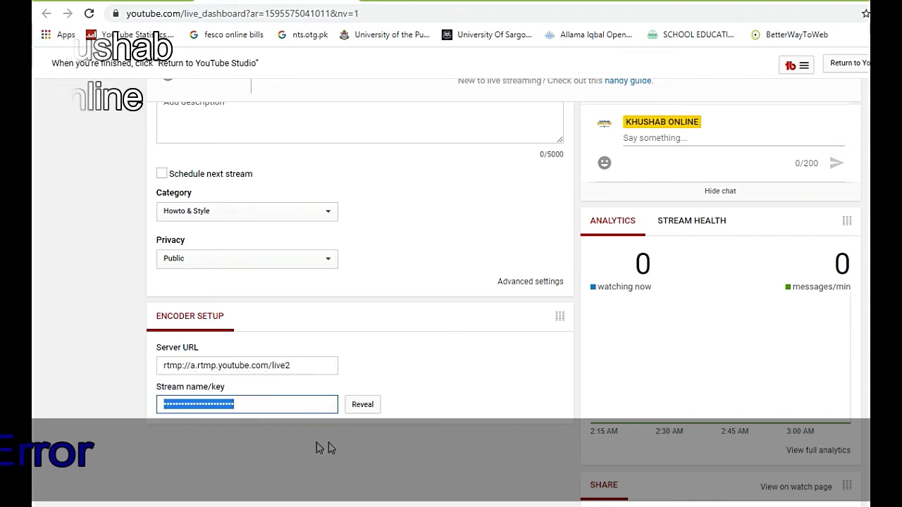
key(alt+Tab)
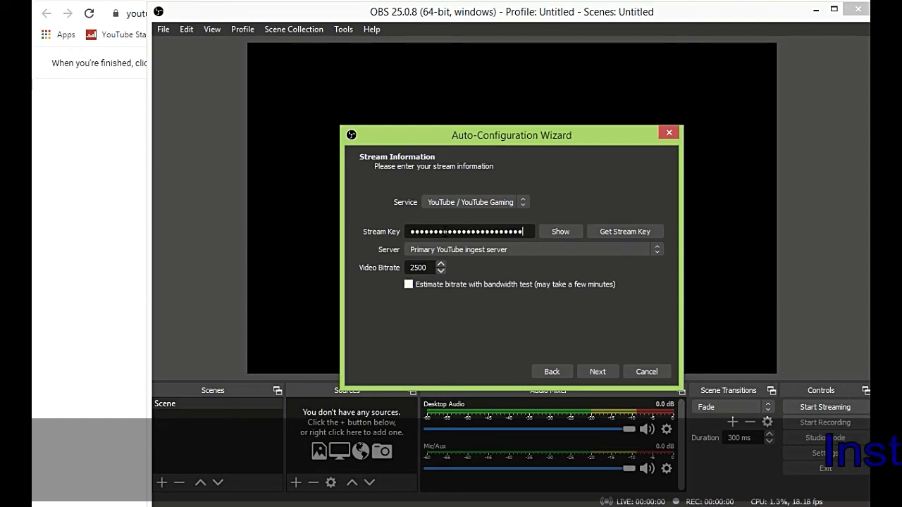
- Test the stream settings, apply the wizard's recommended configuration and minimize OBS to return to the YouTube live dashboard
click(599, 373)
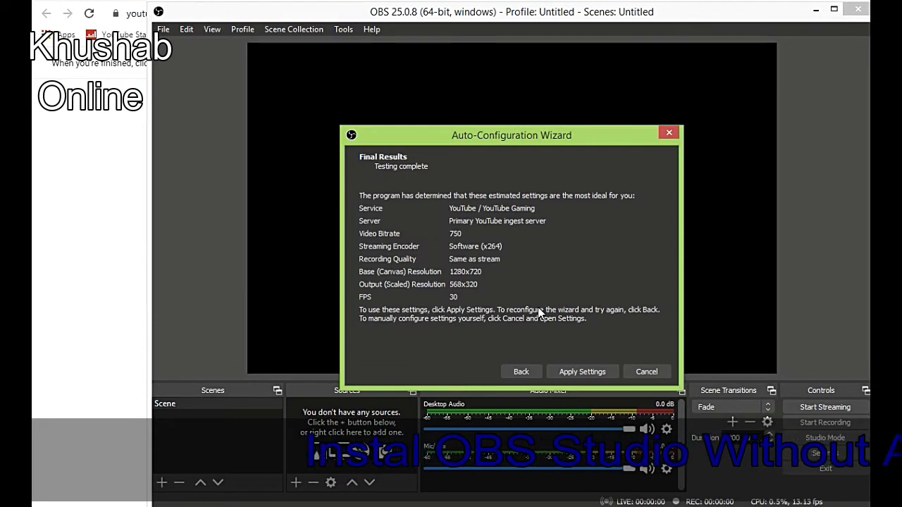
click(583, 371)
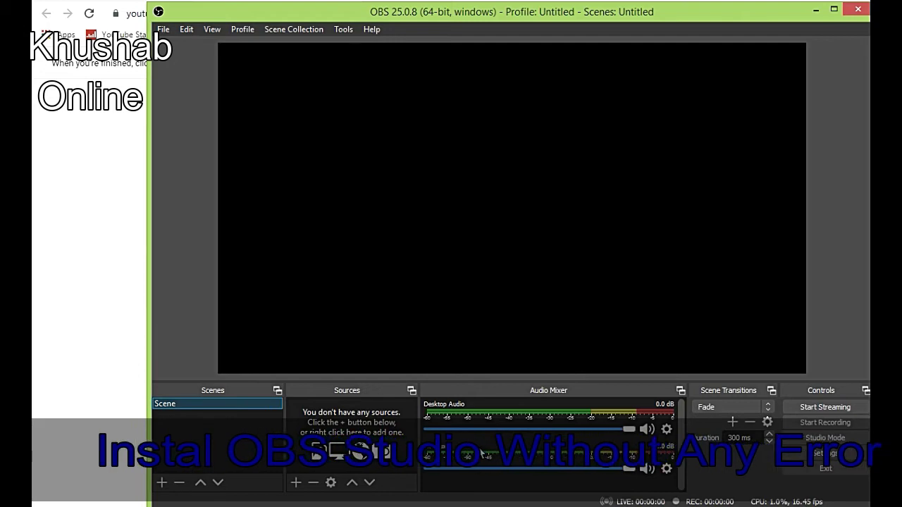
click(816, 10)
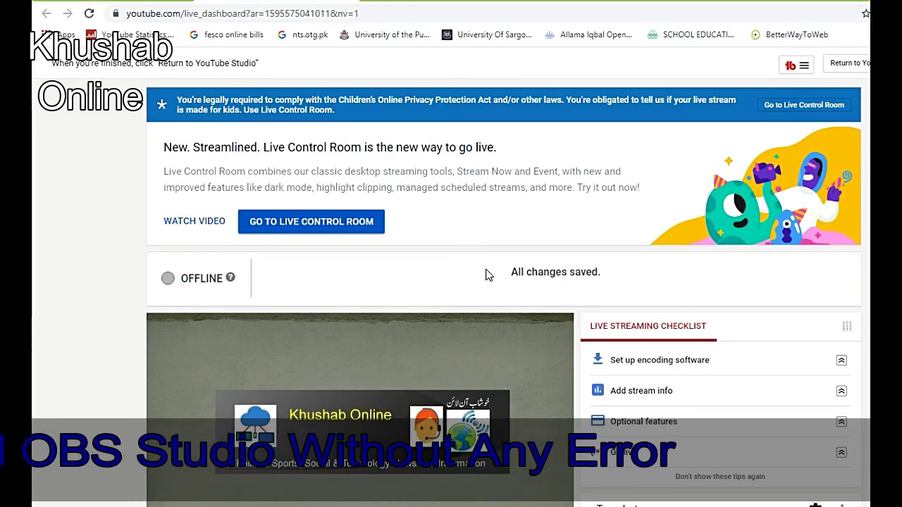